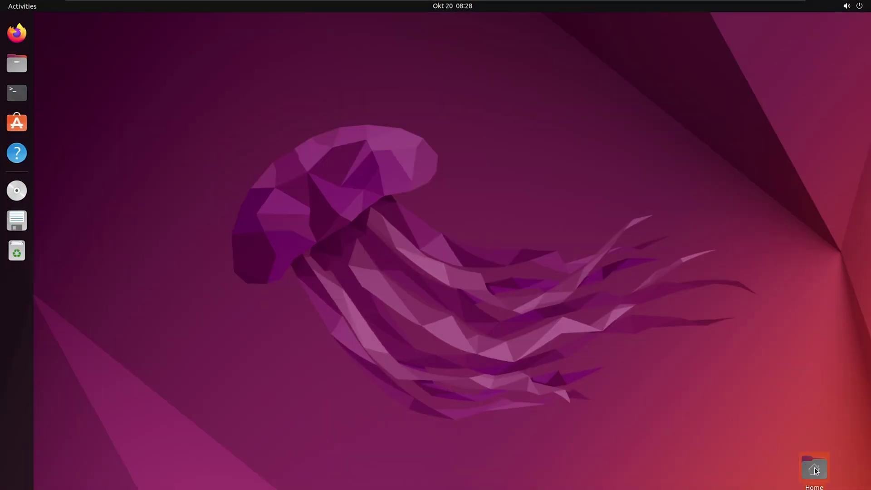
- Extract the EC-Master evaluation tar.gz archive directly into the Home folder
double_click(816, 481)
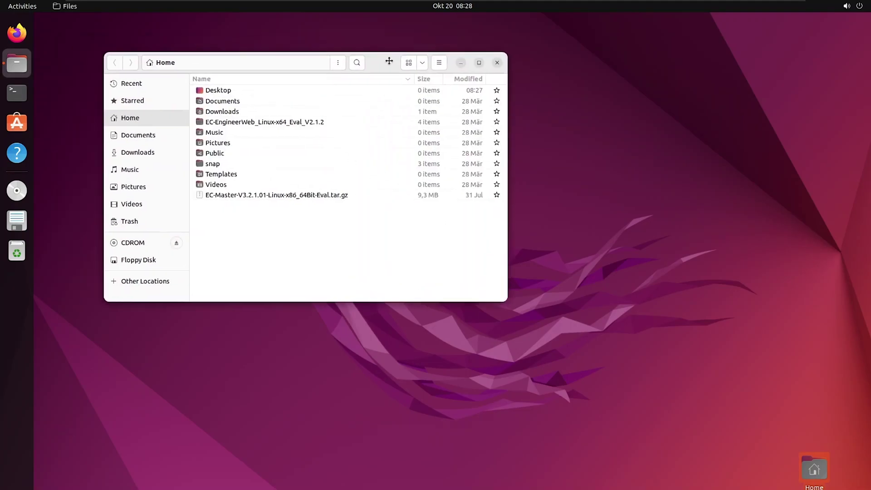
left_click(325, 218)
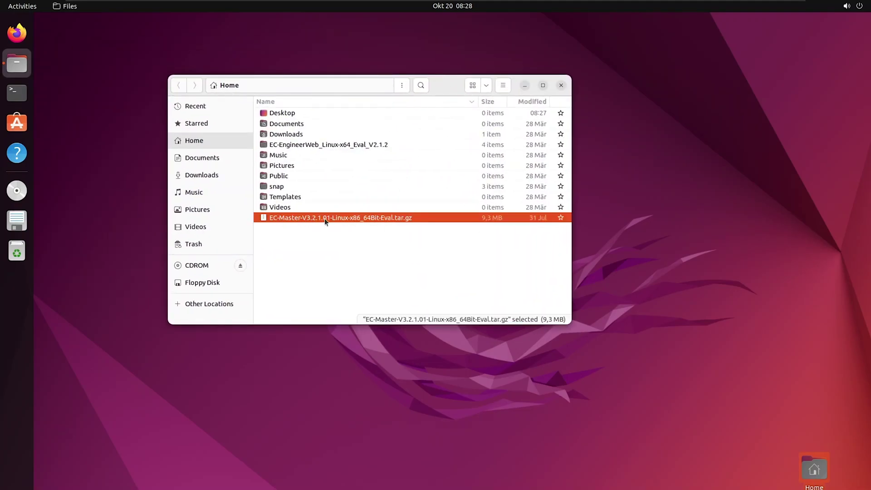
right_click(323, 218)
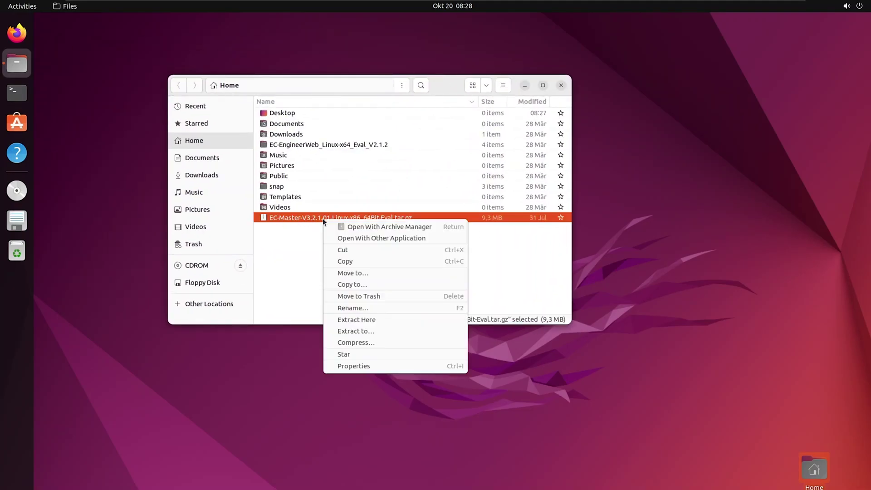
left_click(372, 320)
double_click(309, 157)
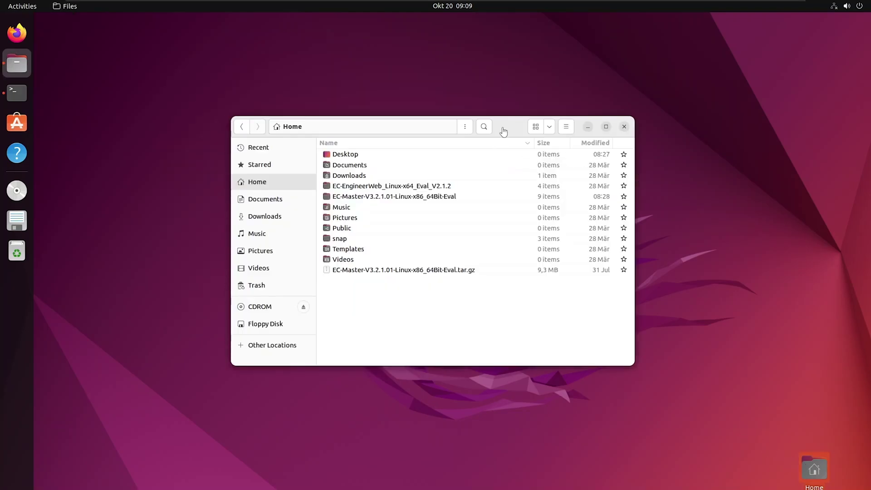
- Browse into the extracted EC-Master folder's Bin/Linux/x64 directory of demo binaries
double_click(367, 197)
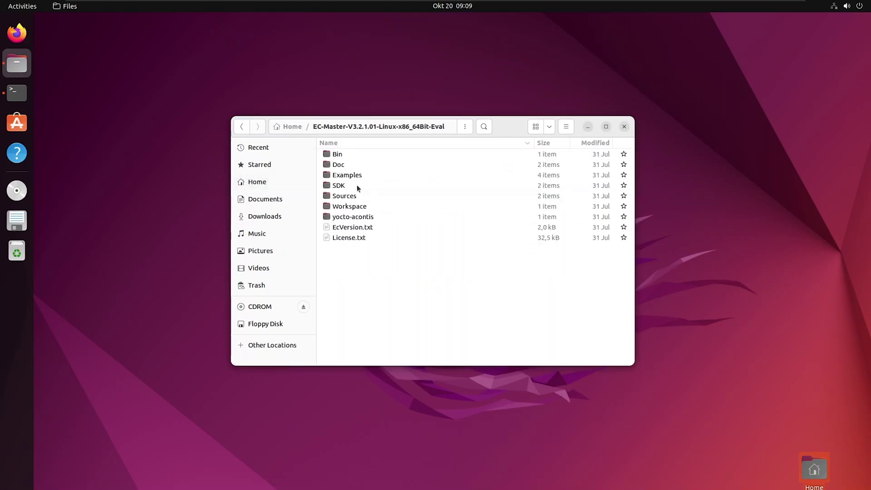
double_click(351, 156)
double_click(351, 155)
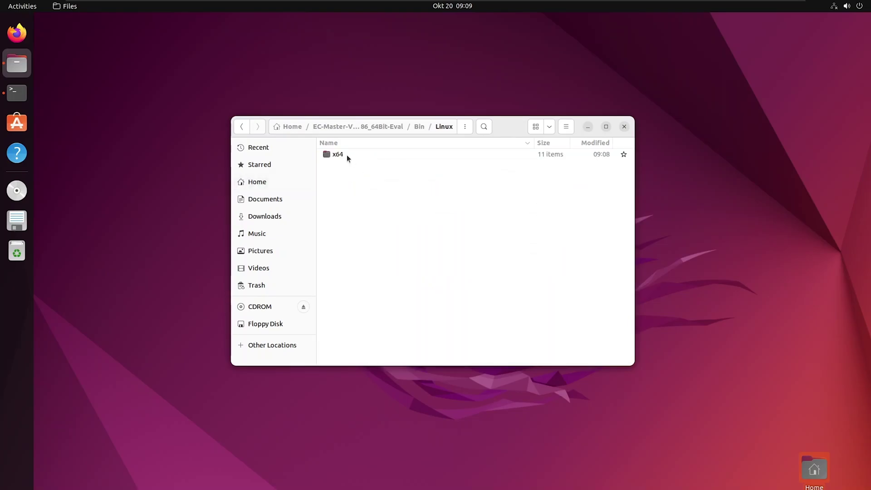
double_click(346, 155)
right_click(371, 297)
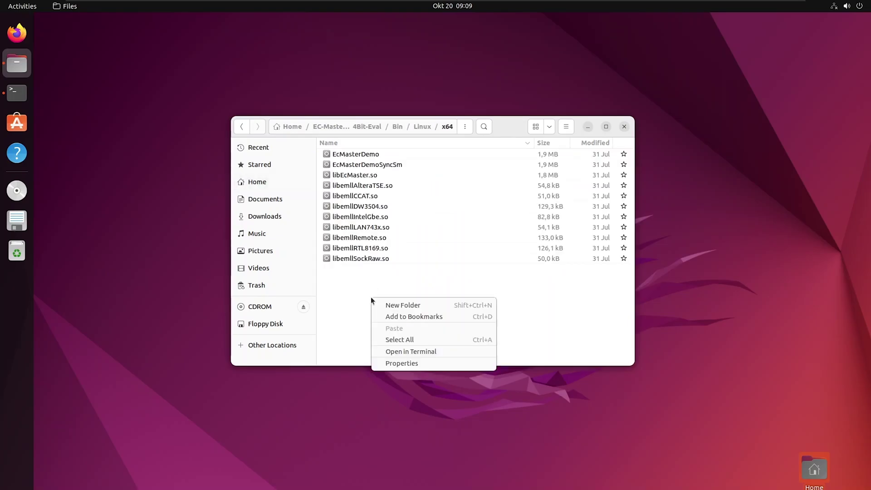
- Run 'sudo ./EcMasterDemo -sockraw eth0 1 -b 4000' from a shell in the x64 folder
left_click(409, 349)
left_click_drag(179, 41, 404, 243)
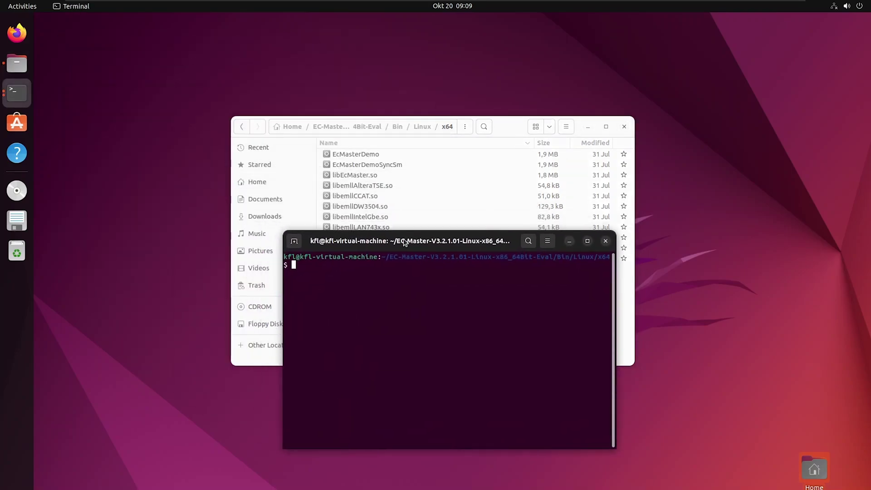
type("sudo ")
type("./Ec")
key("Tab")
type("-sockra")
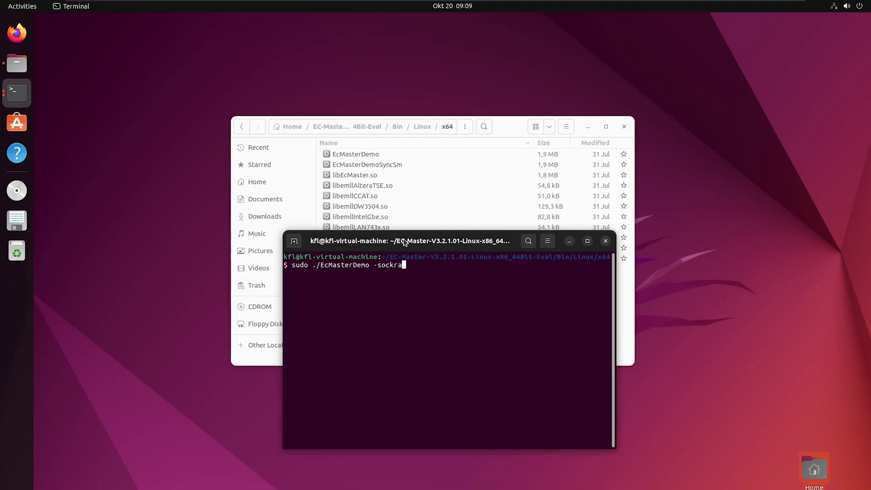
type("w e")
type("th0 1")
type(" -b")
type(" 4000")
key("Return")
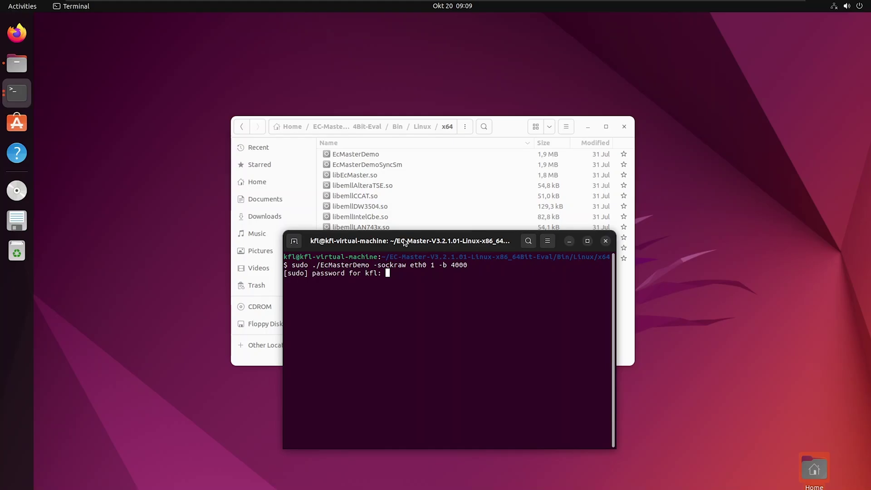
- Submit the sudo password and highlight the master INIT to PREOP state-change line in the output
key("Return")
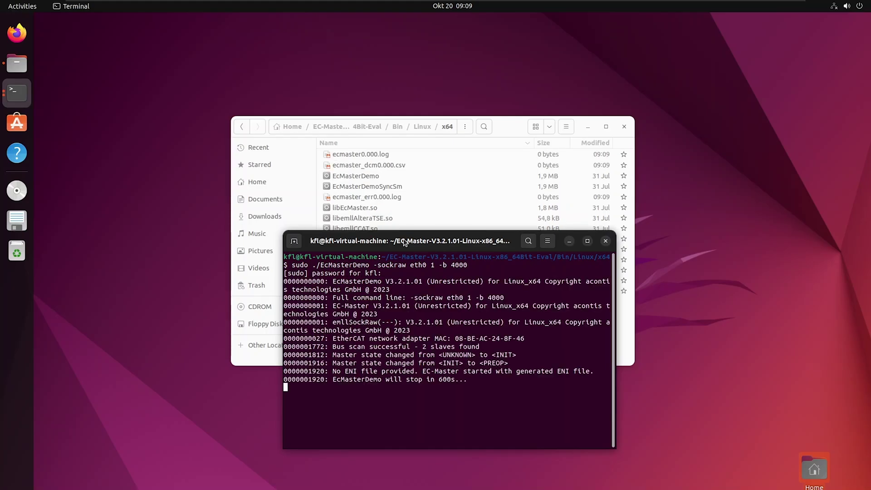
left_click_drag(332, 363, 517, 365)
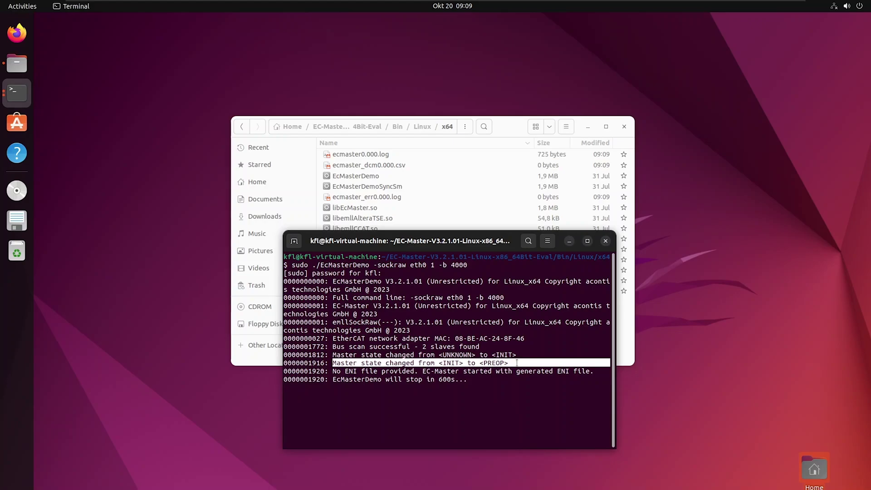
left_click(486, 380)
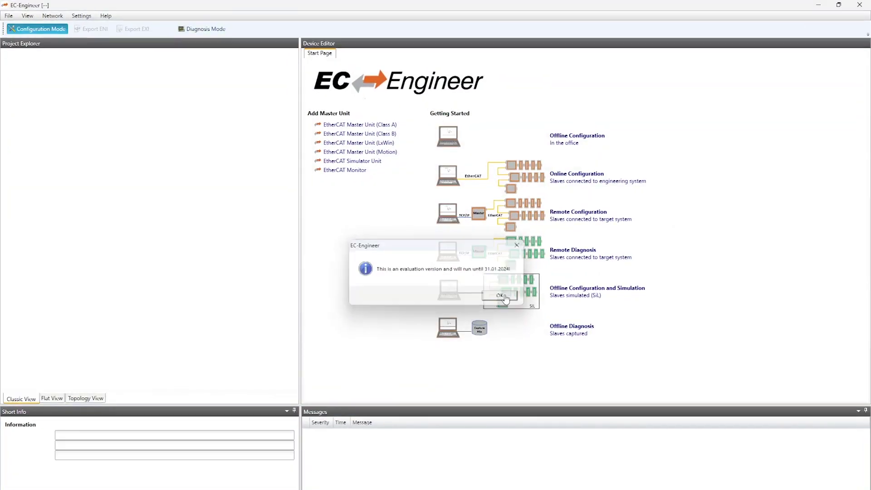
- Import EC-Training_GENERATOR.xml and EC-Training_SAMPLER.xml into the ESI Manager library
left_click(9, 16)
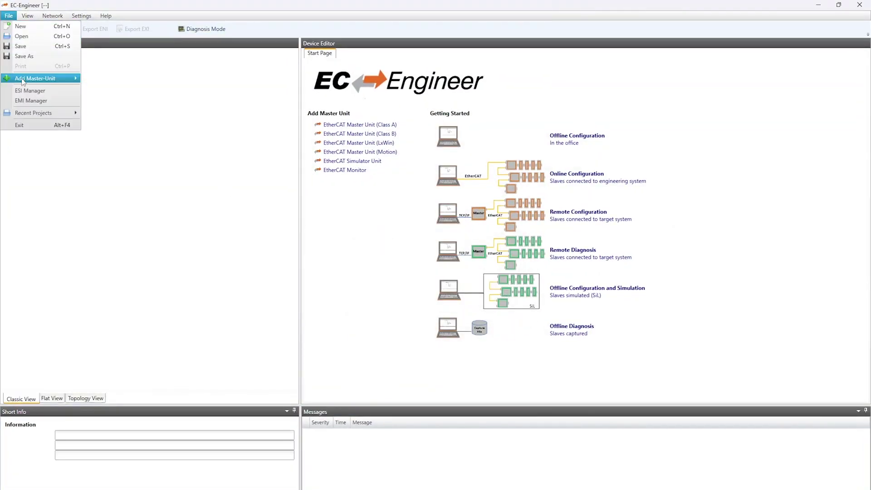
left_click(29, 91)
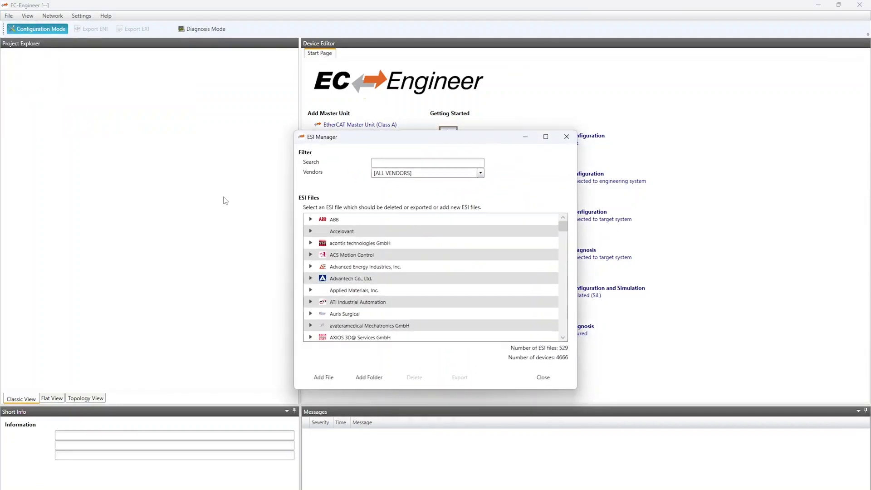
left_click(324, 378)
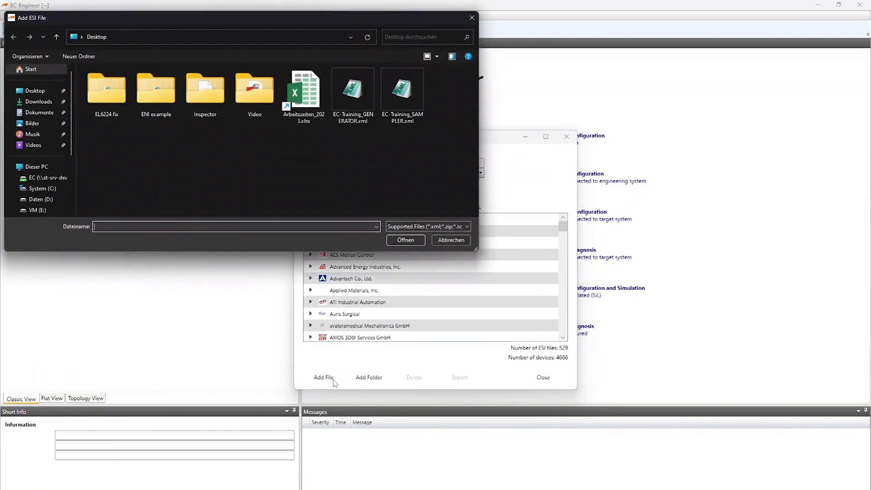
left_click(354, 119)
left_click(399, 103, "ctrl")
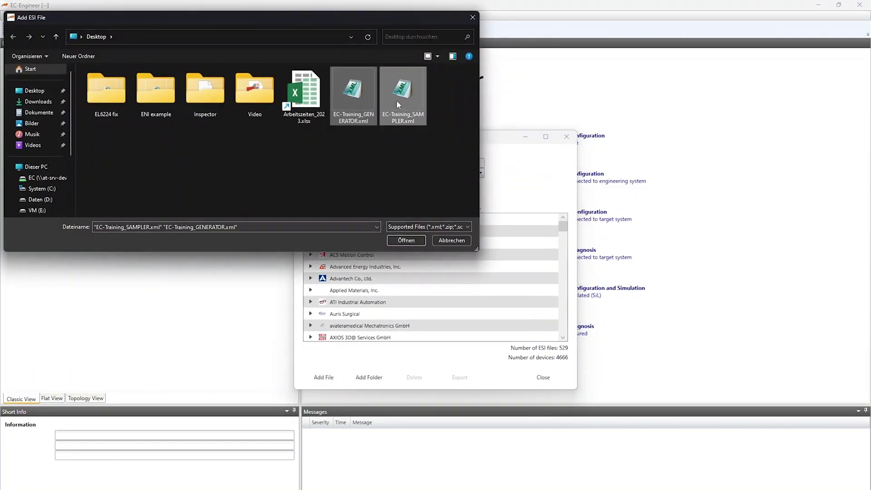
left_click(405, 244)
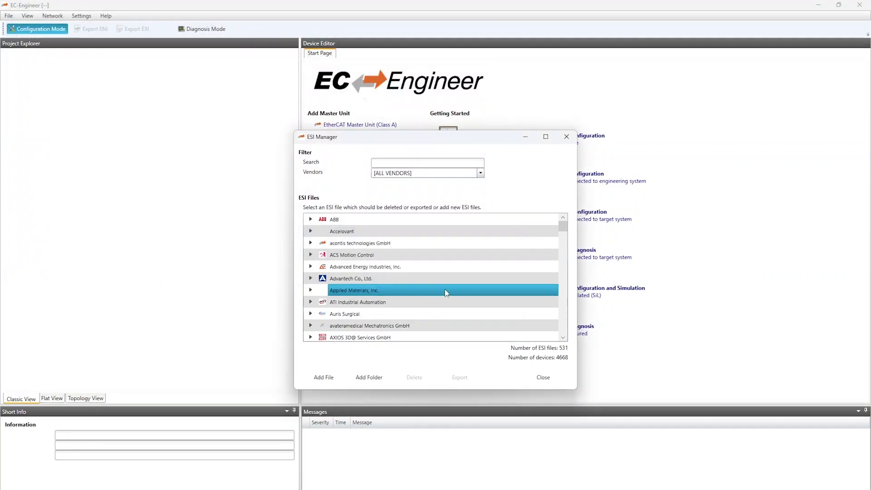
- Create an online configuration project with an EtherCAT Master Unit (Class A)
left_click(544, 378)
left_click(527, 178)
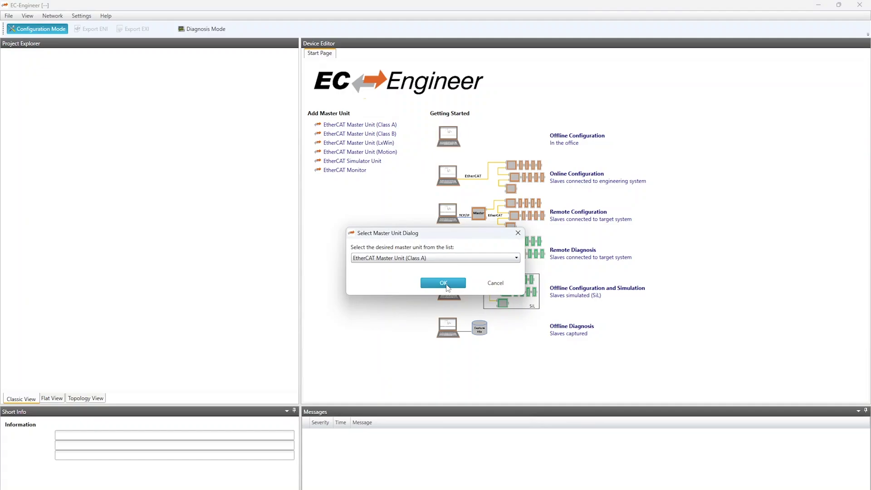
left_click(447, 285)
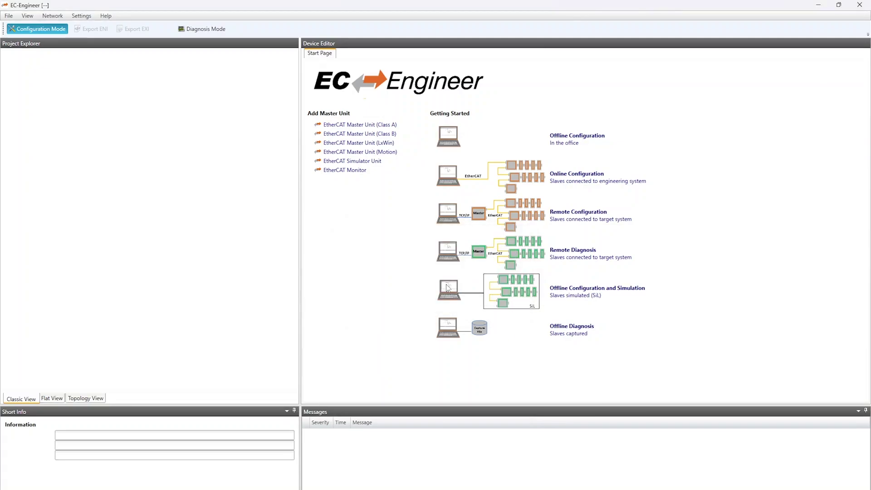
- Select the Intel I210-T1 test adapter with a diagnosis cycle time of 4000
left_click(476, 165)
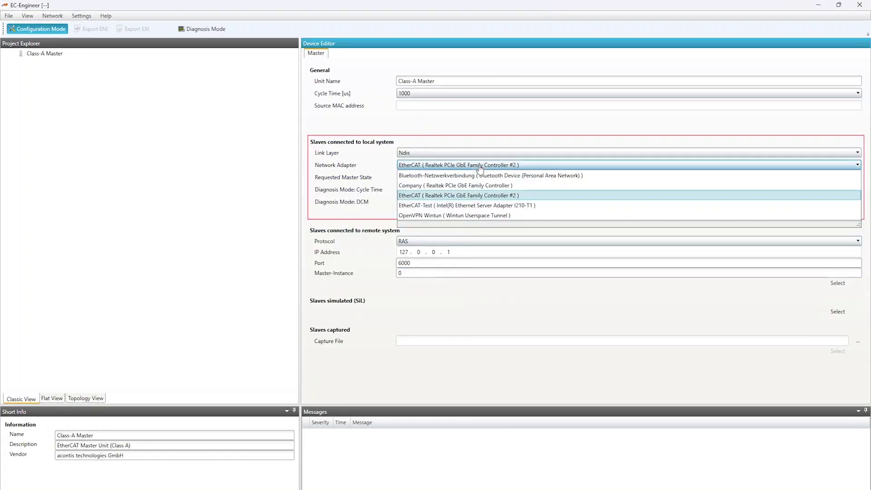
left_click(465, 206)
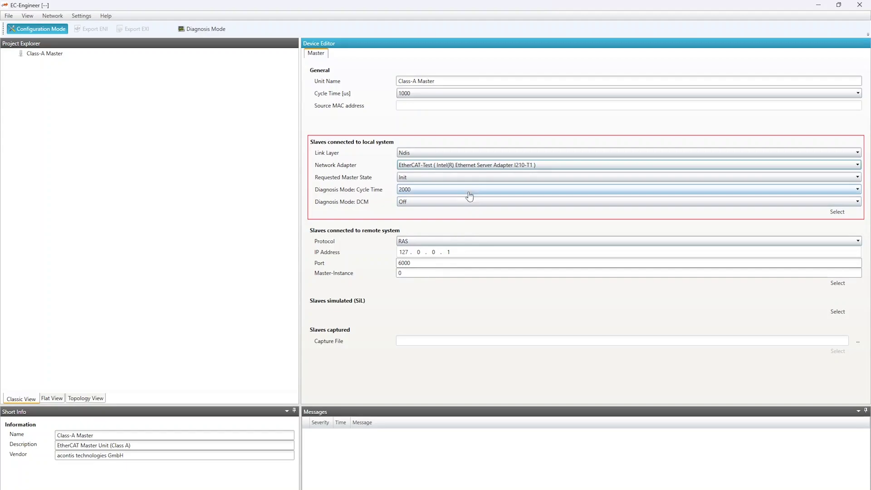
left_click(543, 191)
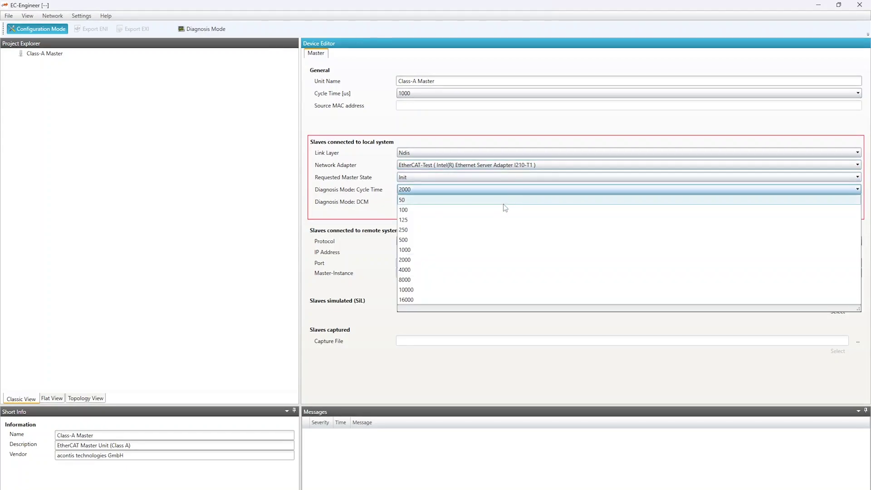
left_click(430, 270)
- Request the Op master state at 4000 µs cycle time and connect to the local slaves
left_click(440, 180)
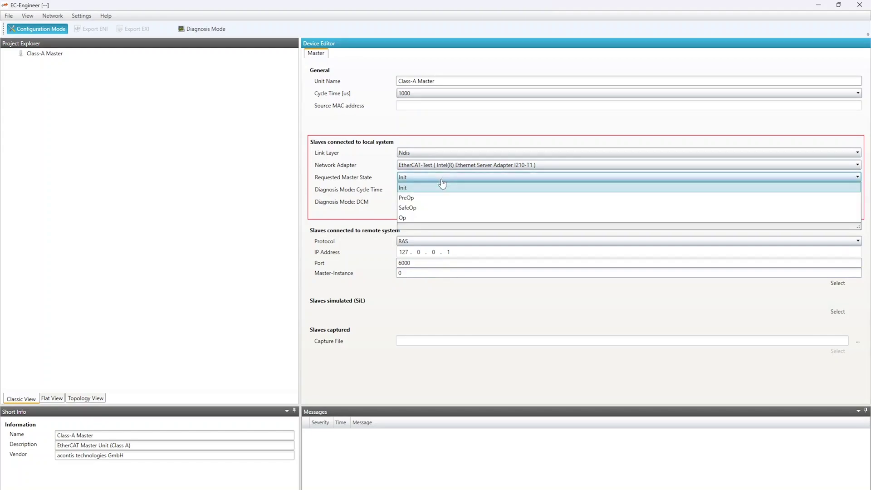
left_click(431, 216)
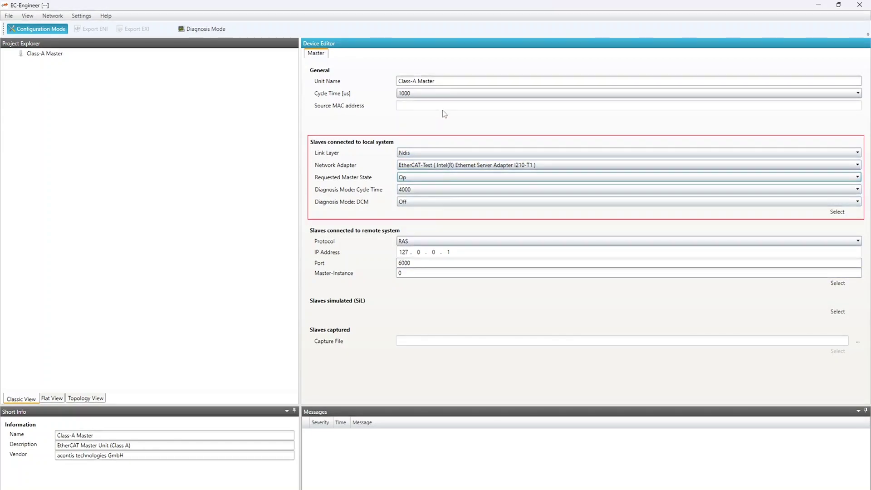
left_click(447, 94)
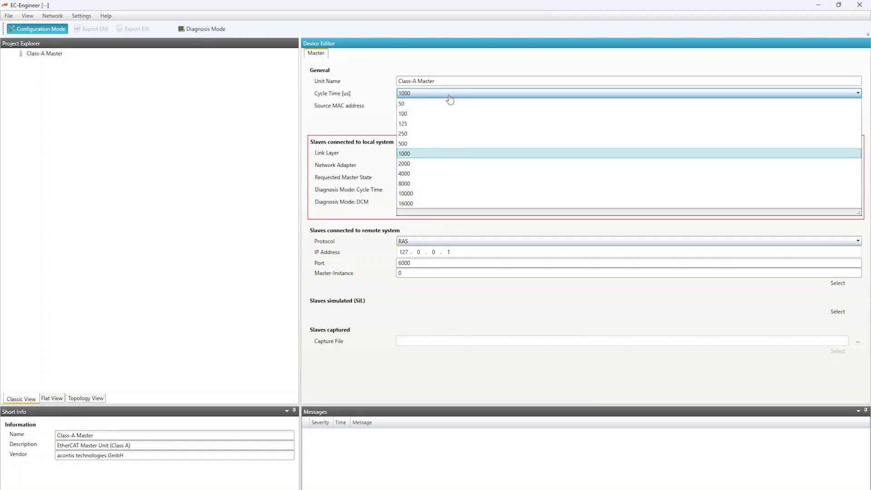
left_click(430, 174)
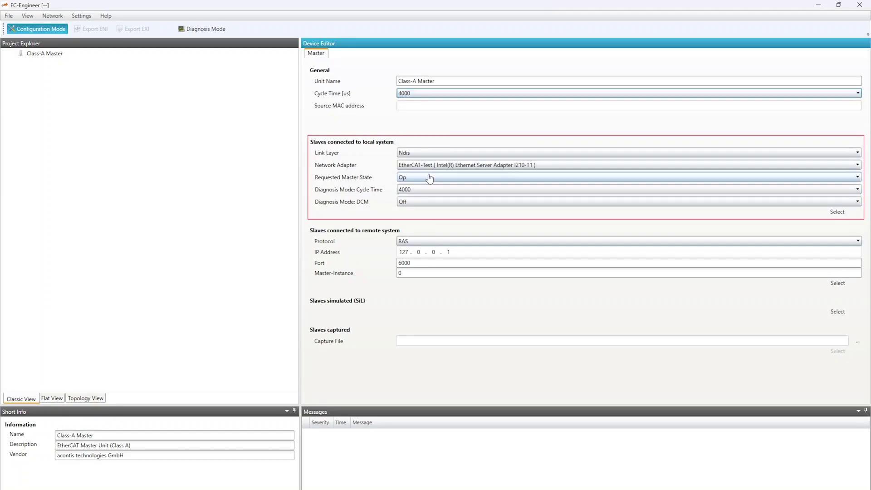
left_click(844, 212)
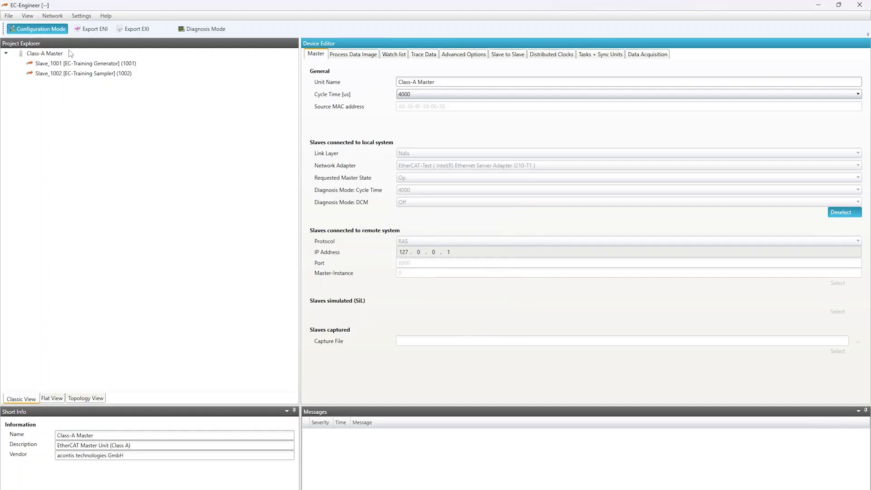
- Export the ENI as eni.xml into D:\Training
left_click(91, 29)
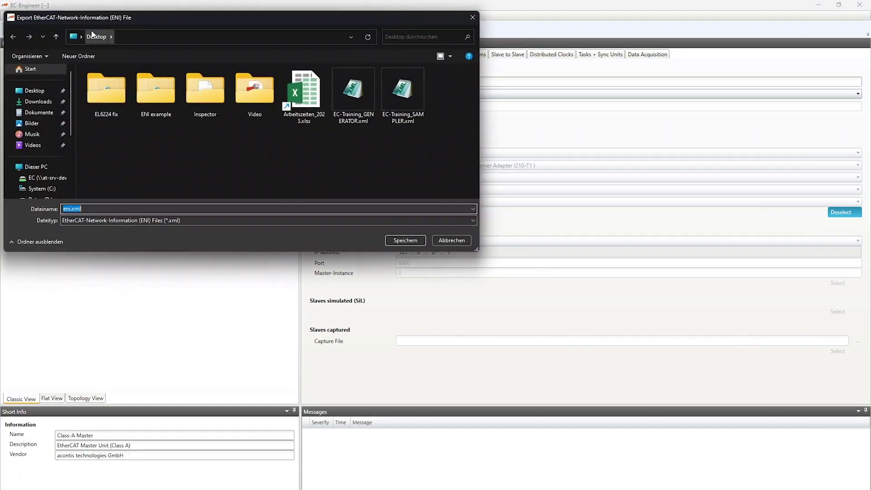
scroll(27, 157, "down", 1)
left_click(40, 188)
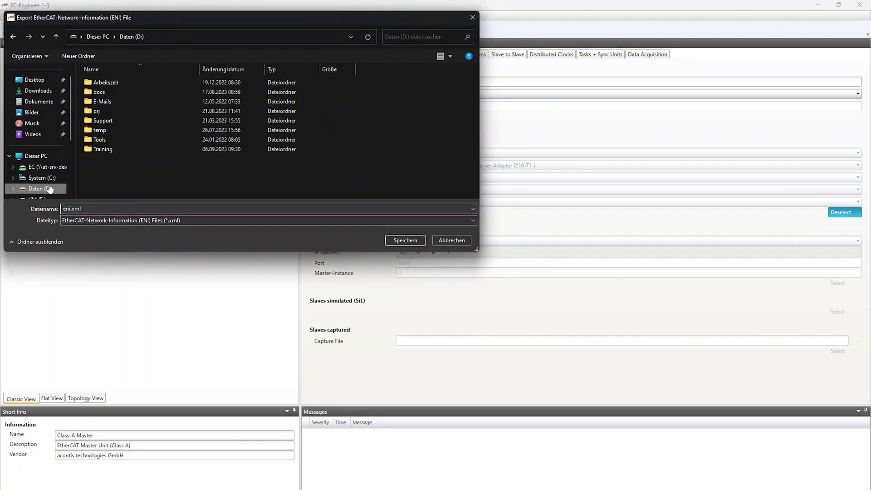
double_click(106, 151)
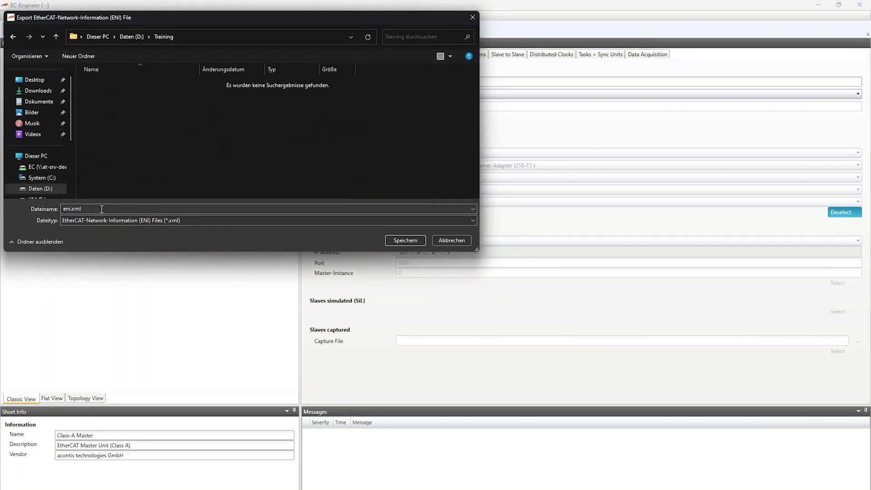
left_click(406, 240)
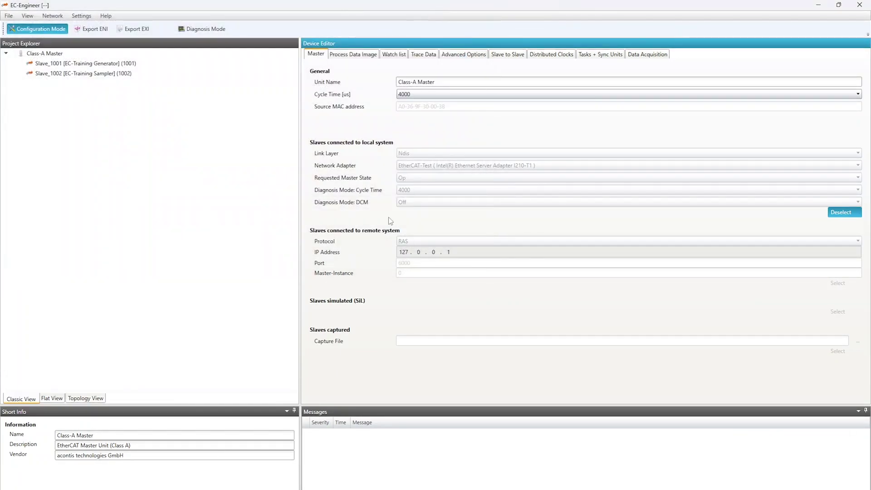
- Switch to diagnosis mode and view the Class-A Master's live Op status with both slaves
left_click(207, 32)
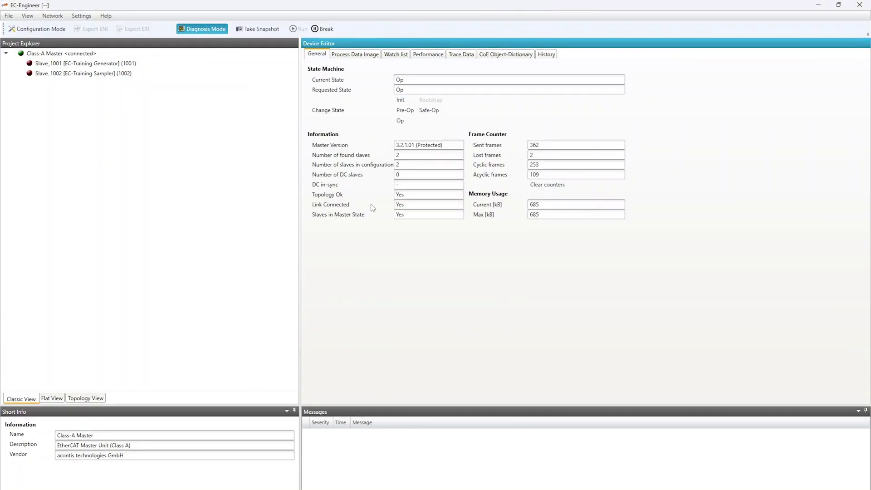
left_click(80, 56)
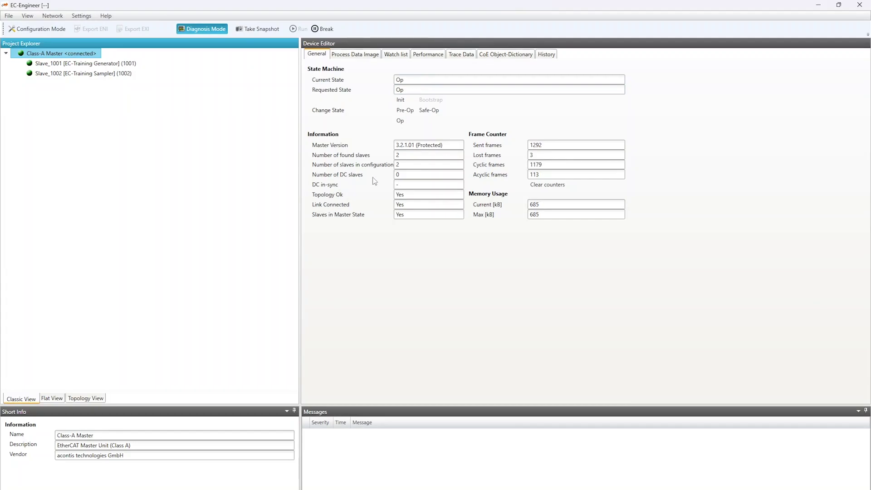
- Return to configuration mode and exit EC-Engineer without saving the project
left_click(38, 30)
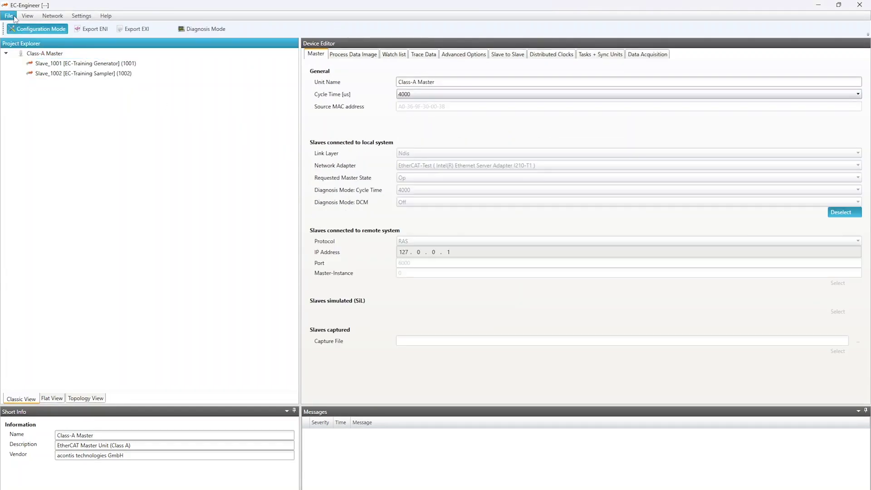
left_click(10, 16)
left_click(38, 127)
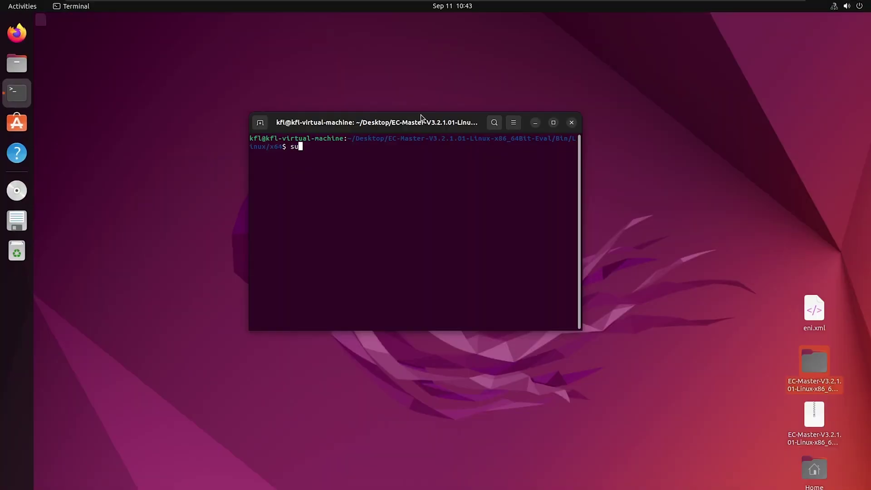
type("do ./E")
type("cMasterDe")
type("mo -sockr")
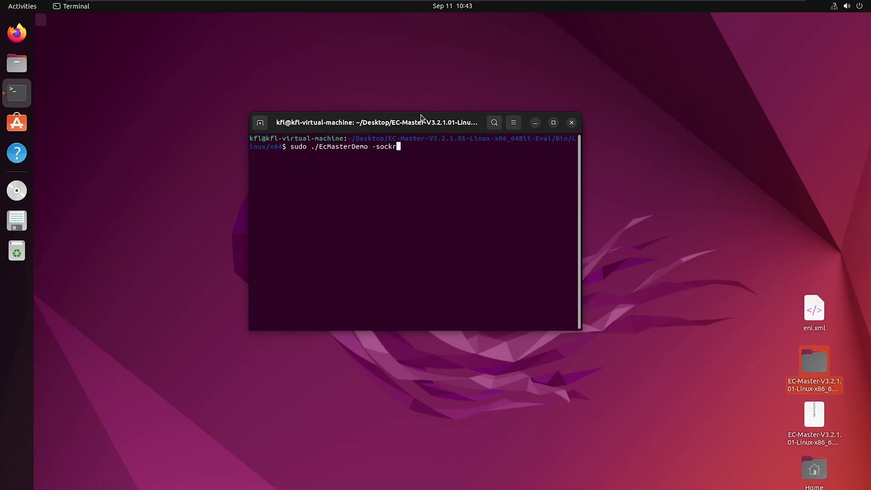
type("aw eth0 ")
type("1 -f ")
type("/home")
type("/kfl/D")
type("esktop/eni")
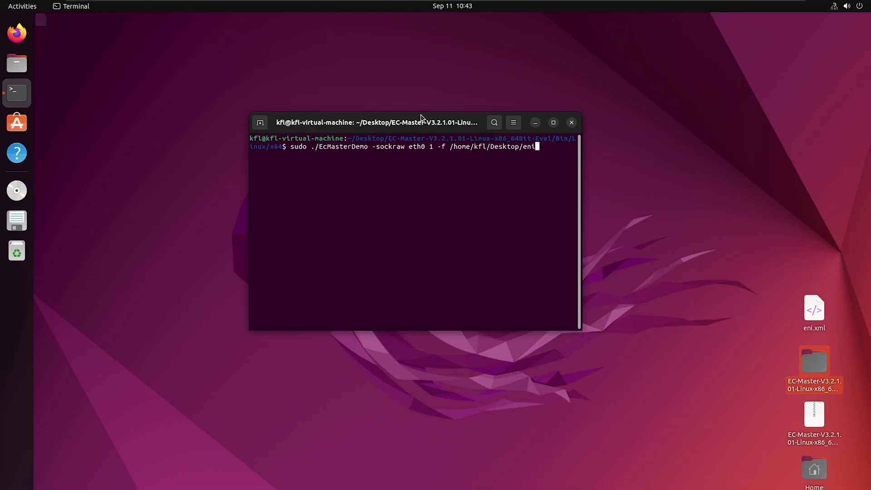
type(".xml -b ")
type("4000")
- Run EcMasterDemo on eth0 with -f /home/kfl/Desktop/eni.xml and -b 4000
key("Return")
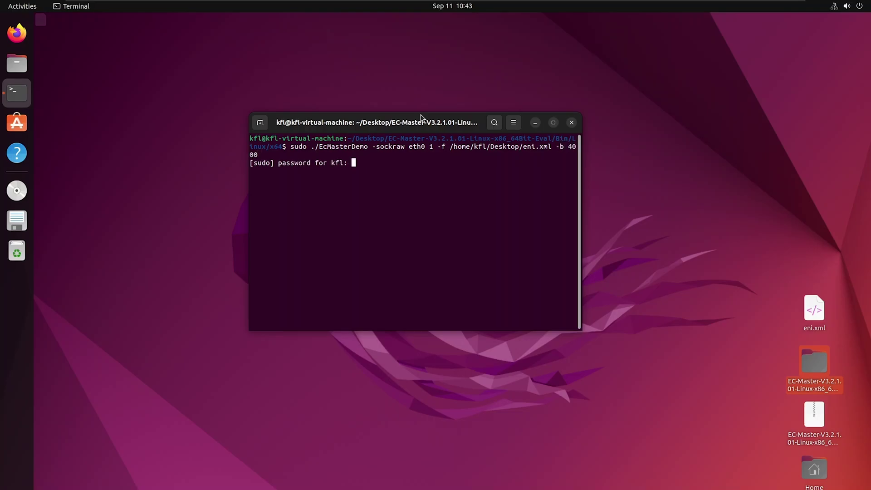
- Submit the sudo password so EcMasterDemo scans the bus and reaches OP with 2 slaves
key("Return")
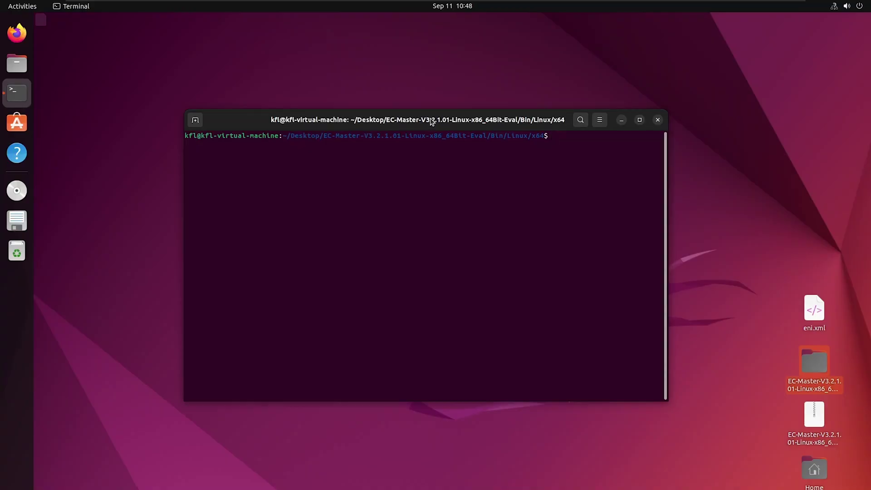
type("sudo ./EcMasterDemo -sockraw eth0 1 -f /home/kfl/Desktop/eni.xml -b 4000 ")
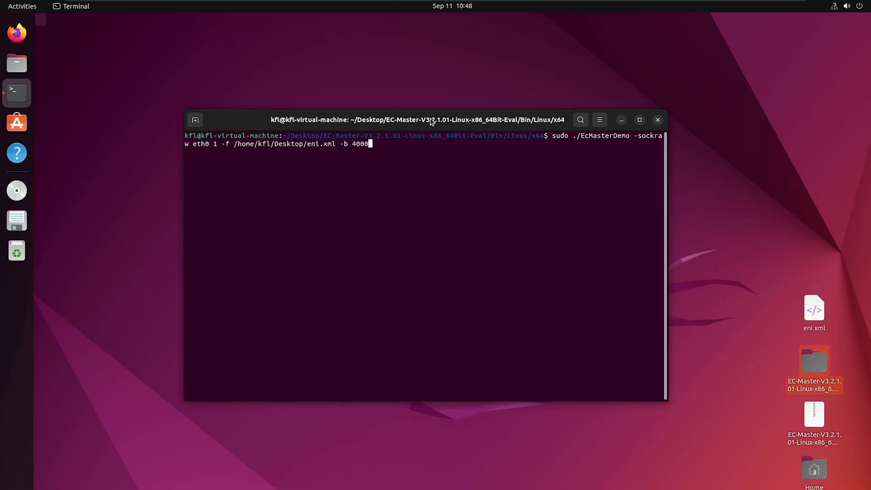
type("-s")
type("p")
- Relaunch EcMasterDemo with eni.xml, cycle 4000 and the Remote API server option, reaching PREOP
key("Return")
key("Return")
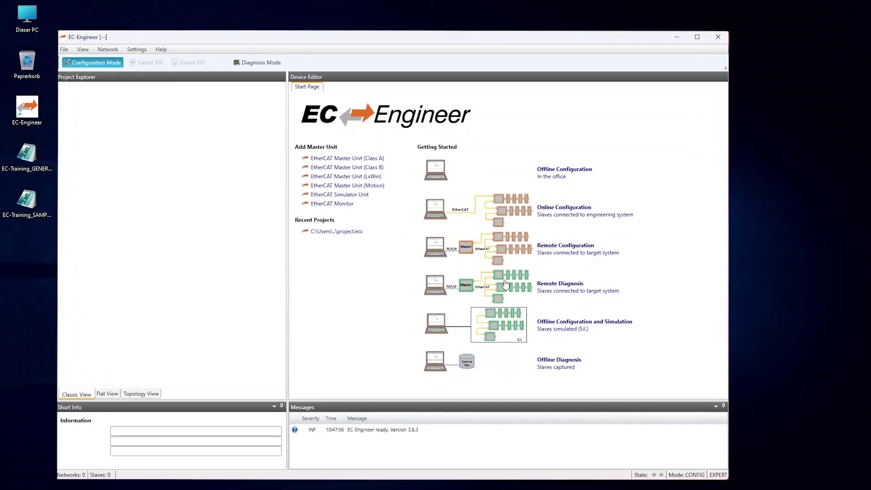
- Add an EtherCAT Master Unit (Class A) set for RAS at 172.17.10.39, port 6000
left_click(505, 283)
left_click(404, 279)
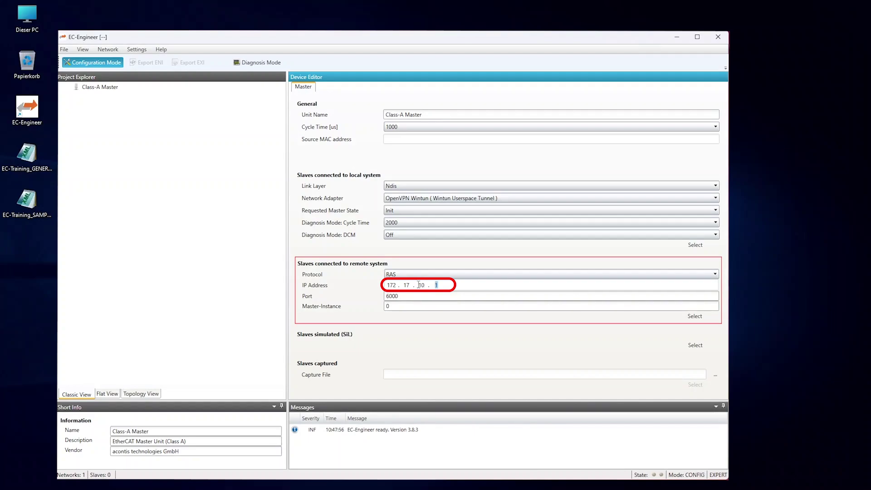
- Connect to the remote system and chart Slave_1001's Counter1.NetworkClock variable live
left_click(696, 318)
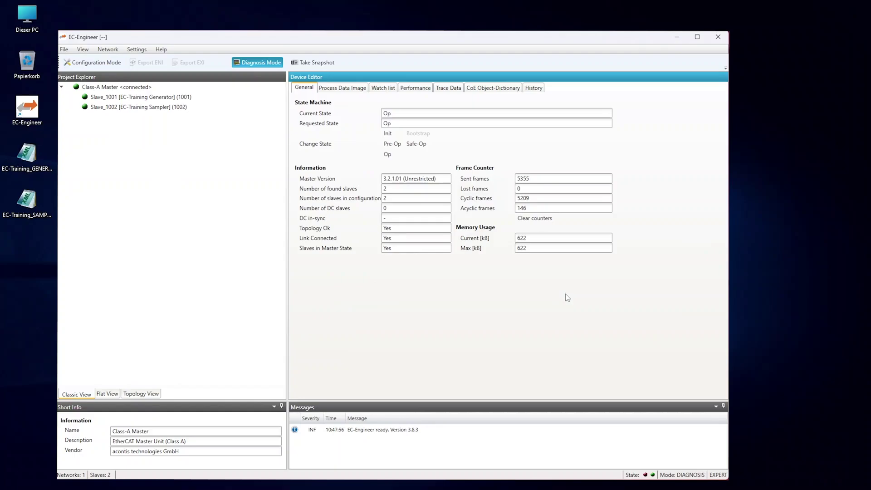
left_click(163, 98)
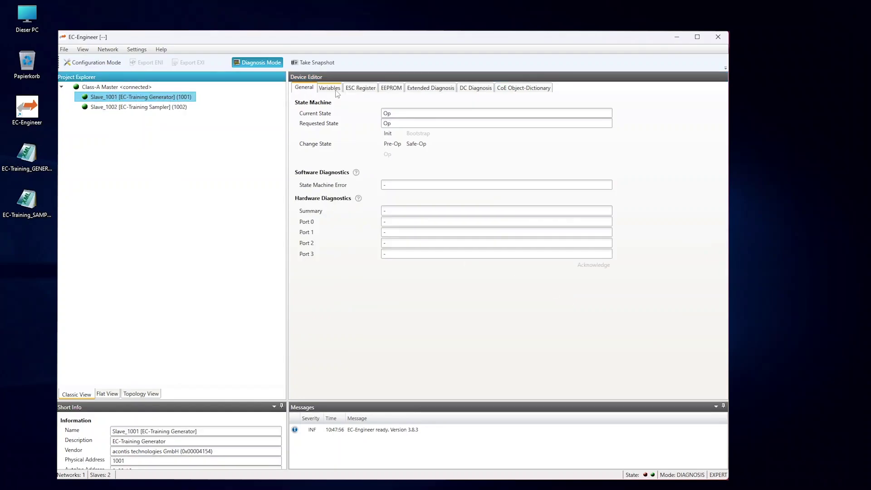
left_click(329, 88)
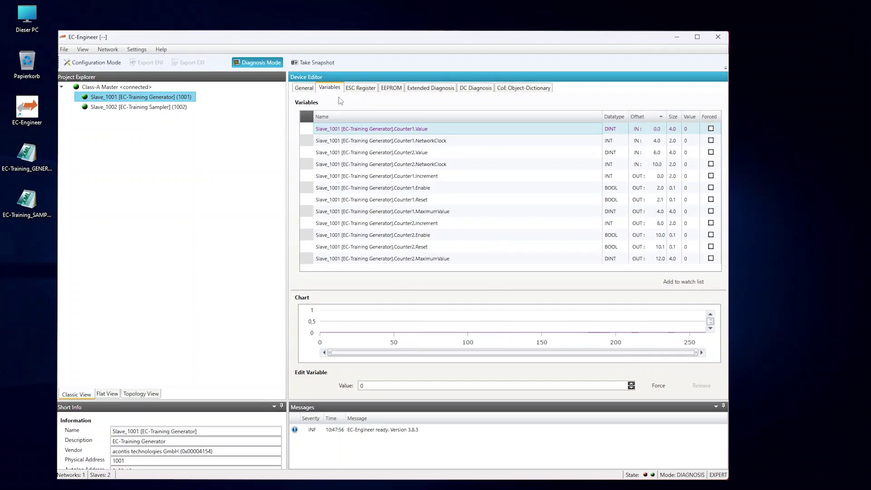
left_click(467, 142)
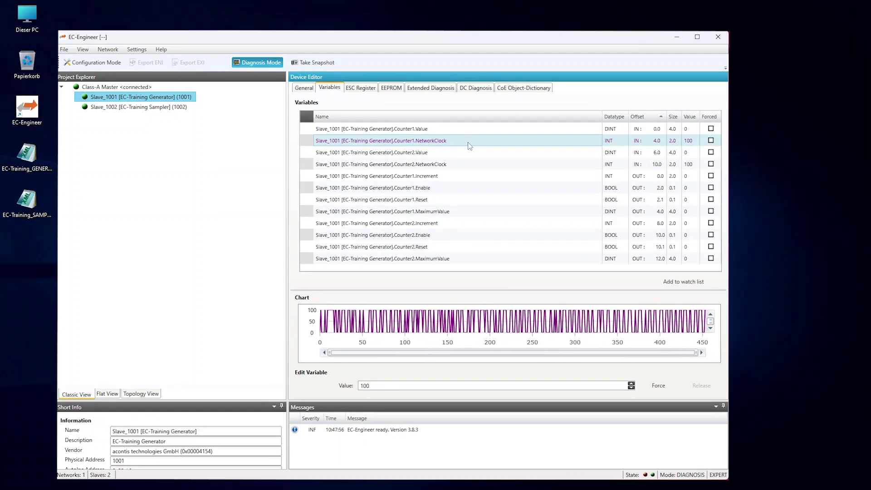
- Chart Slave_1002's InputAnalog.Triangle live, then return to Configuration Mode to disconnect
left_click(158, 109)
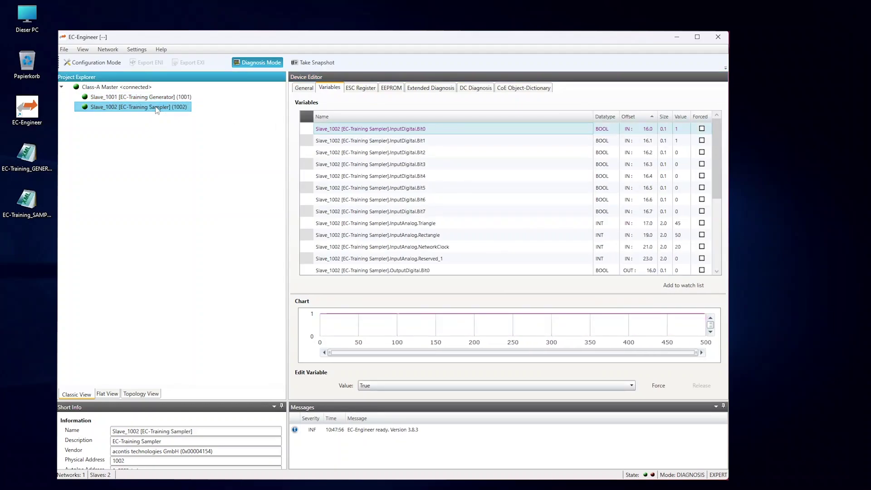
left_click(410, 224)
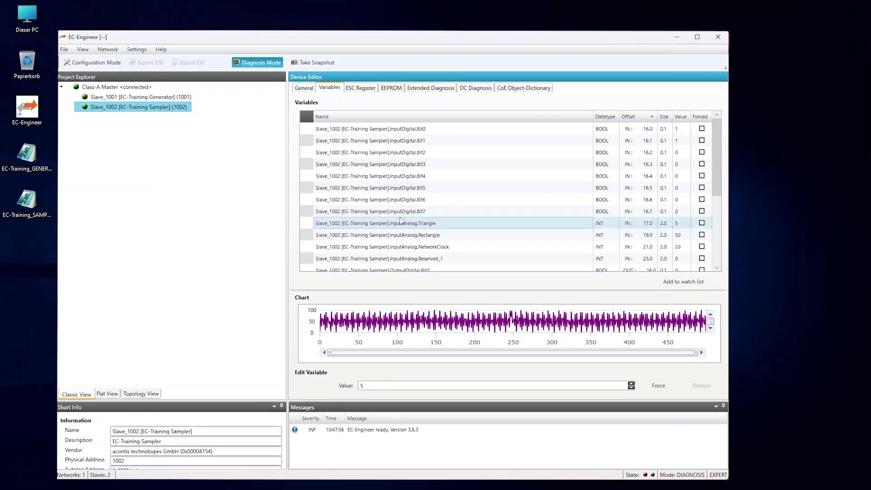
left_click(96, 63)
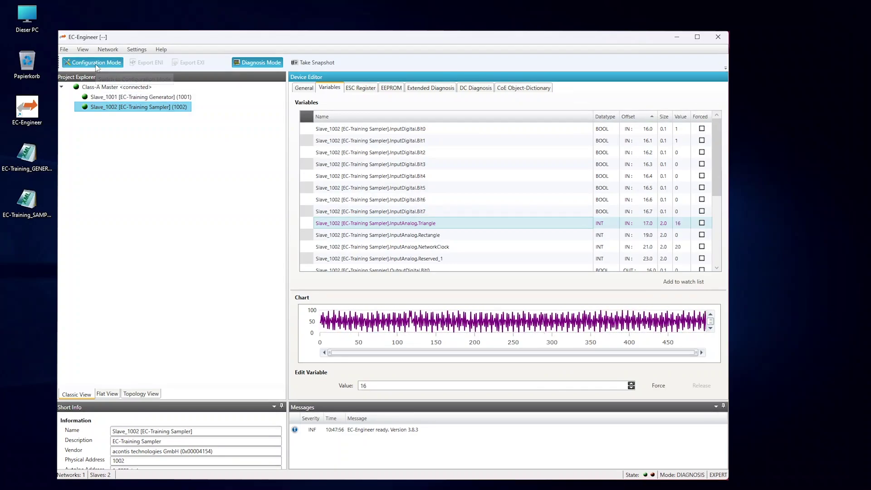